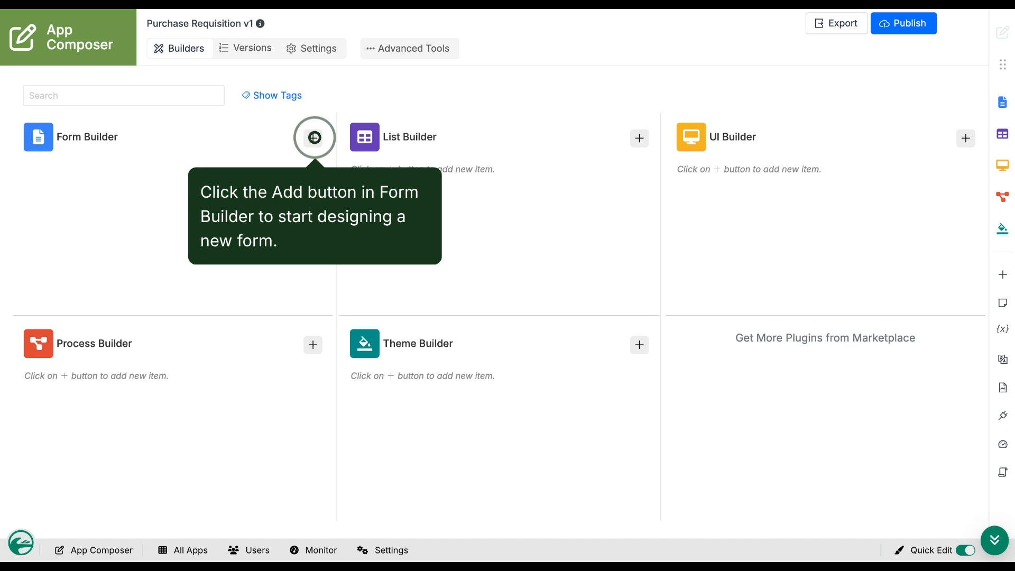
# Start a new form in the app and enter 'request' as its Form ID
pyautogui.click(315, 137)
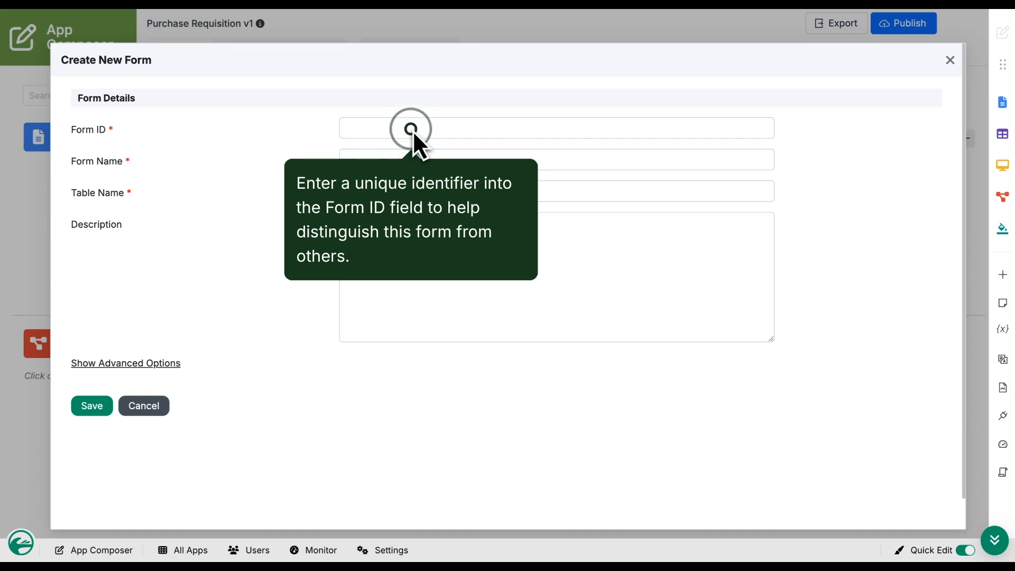
pyautogui.click(412, 129)
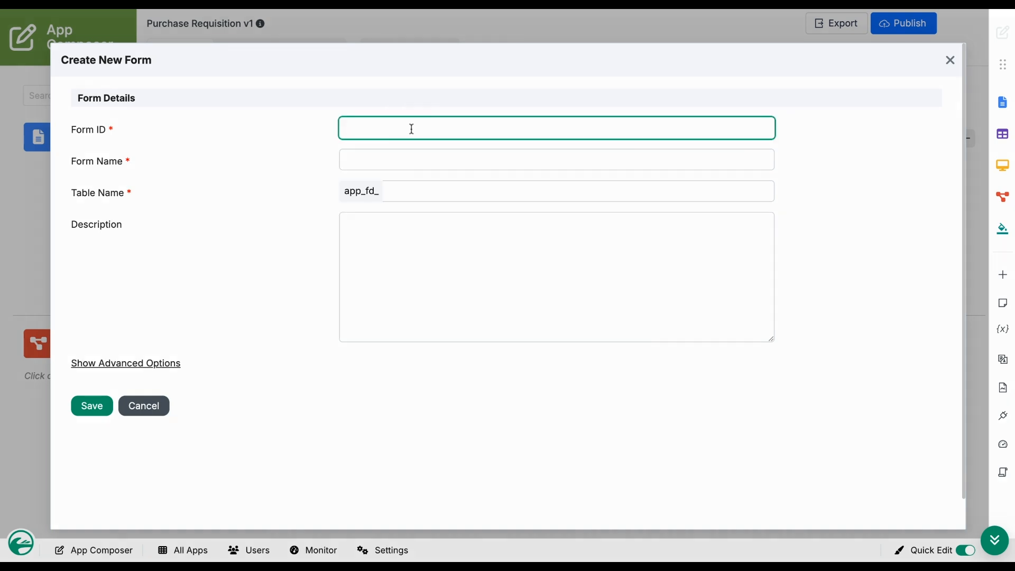
pyautogui.write('request')
pyautogui.click(392, 157)
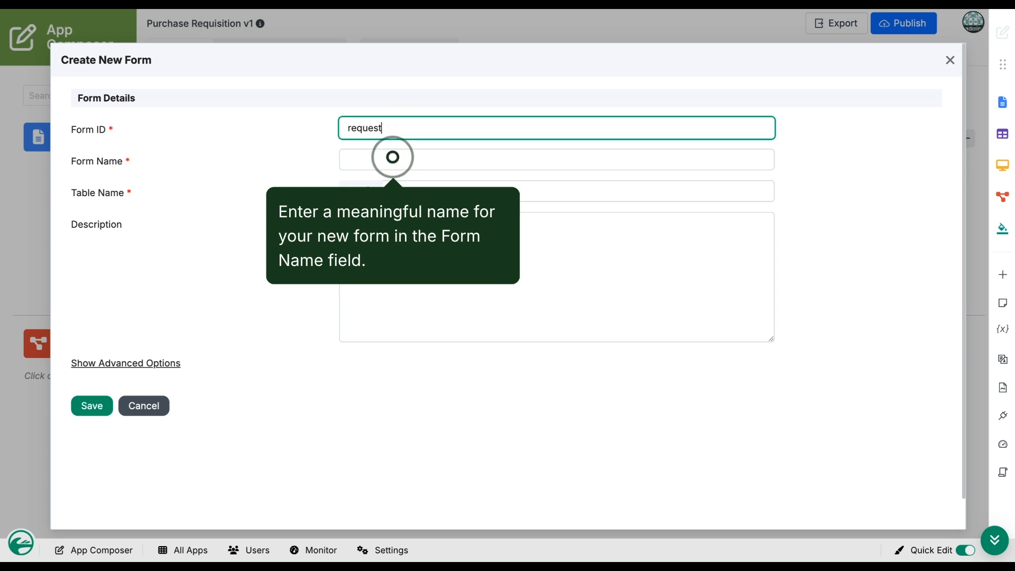
# Enter Form Name 'Request' and Table Name 'purchase_request', then save the new form
pyautogui.click(395, 158)
pyautogui.write('Request')
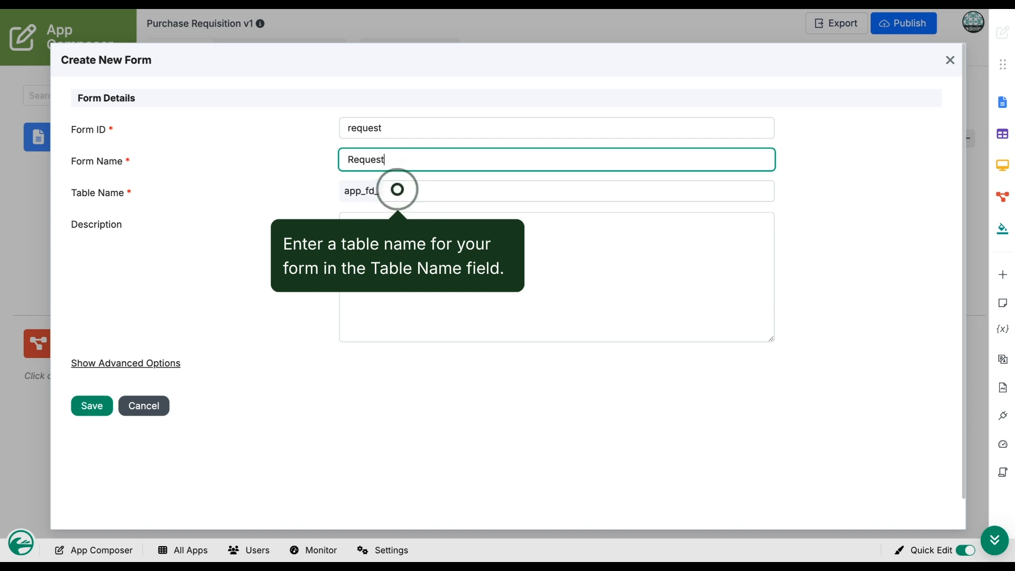
pyautogui.click(396, 191)
pyautogui.write('purchase_request')
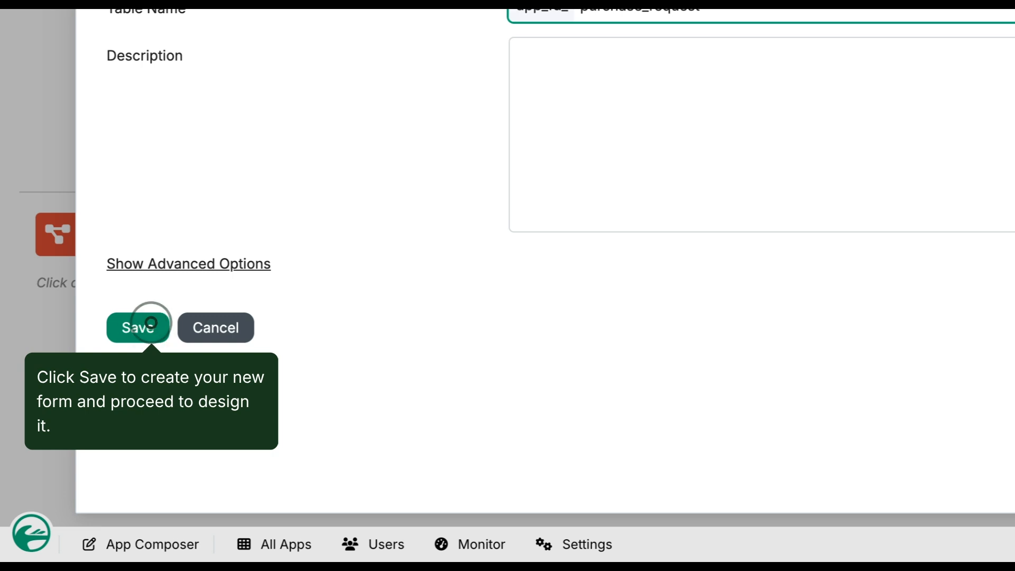
pyautogui.click(150, 330)
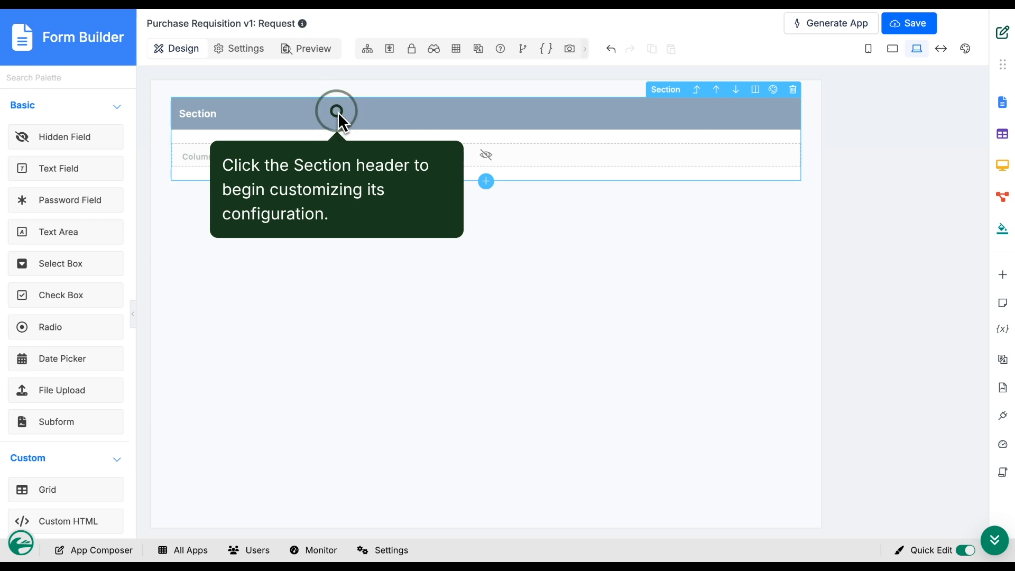
# Bring up the Configure Section properties for the form's single section
pyautogui.click(338, 112)
pyautogui.click(805, 210)
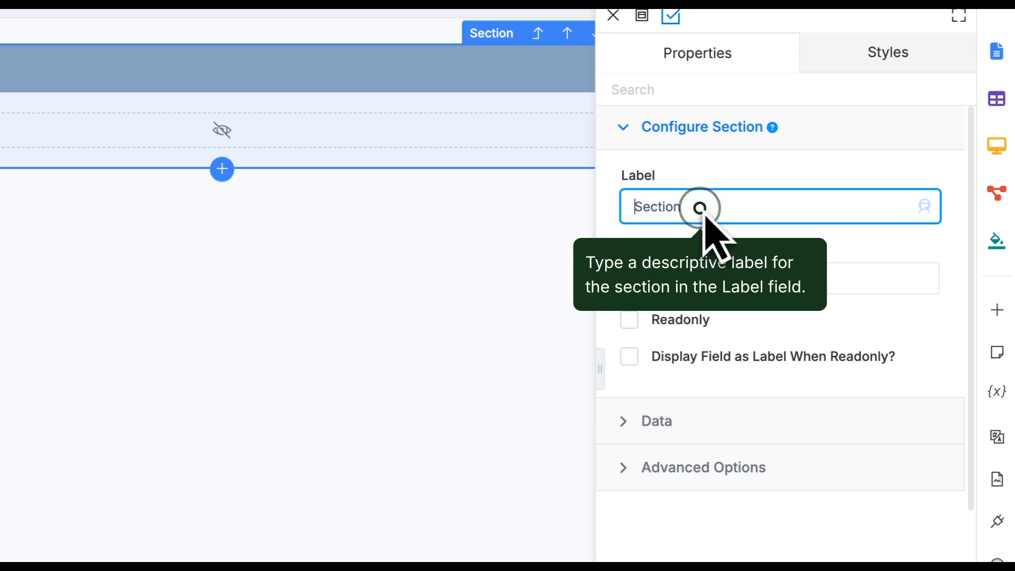
# Change the section label to 'Purchase Request' and accept the suggested ID purchase_request
pyautogui.moveTo(701, 208); pyautogui.dragTo(597, 208)
pyautogui.write('P')
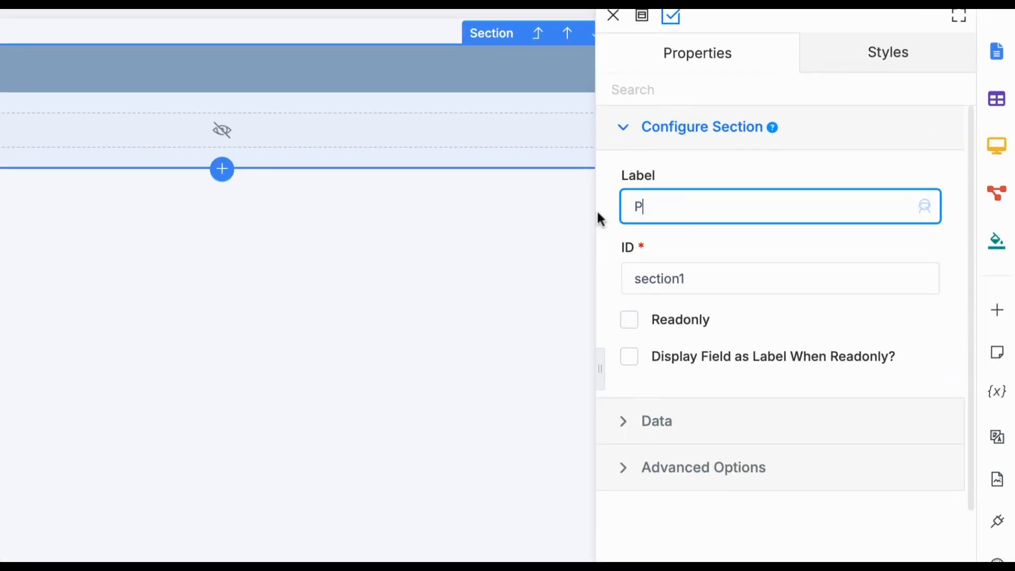
pyautogui.write('urchase Request')
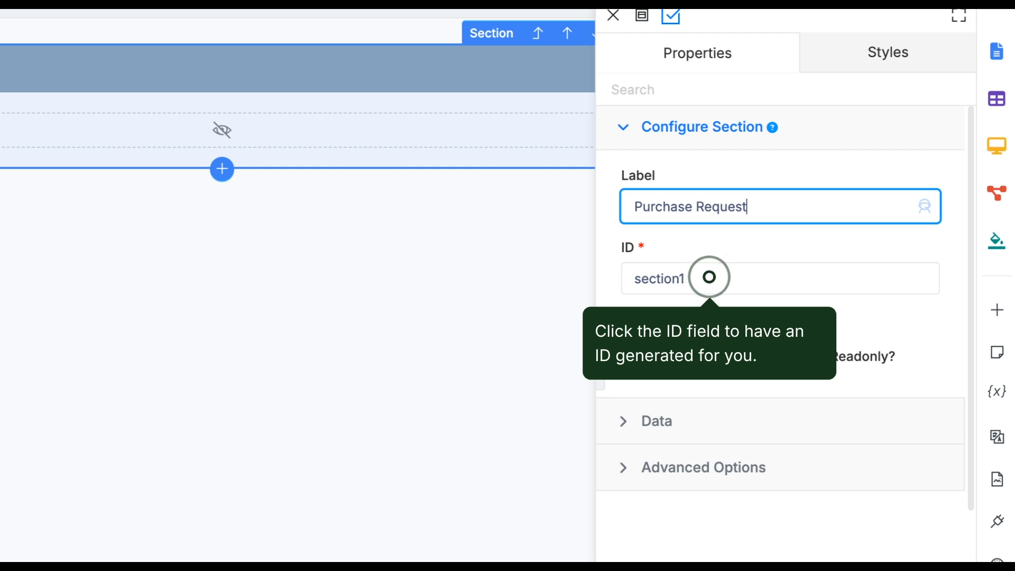
pyautogui.click(713, 280)
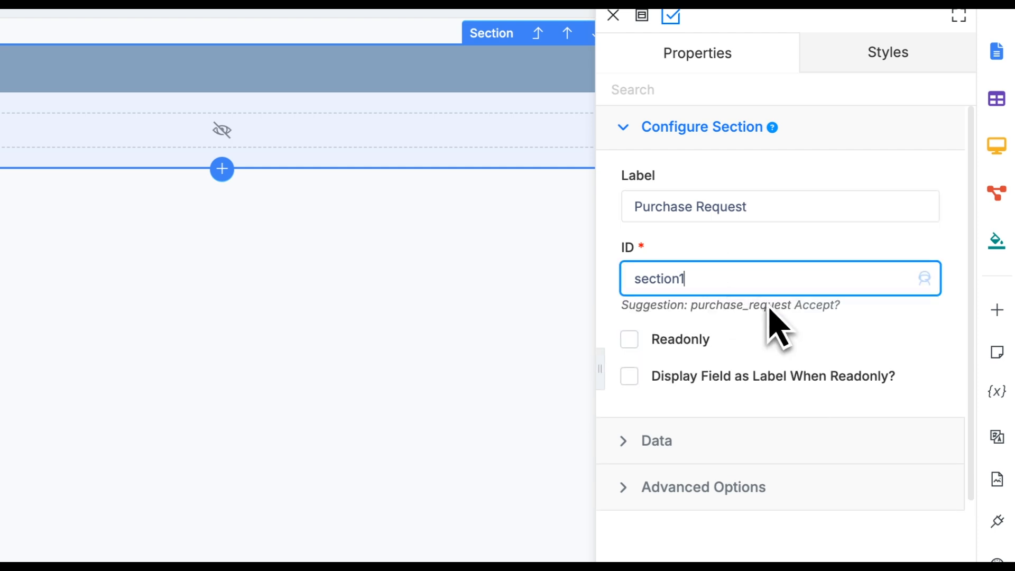
pyautogui.moveTo(808, 317)
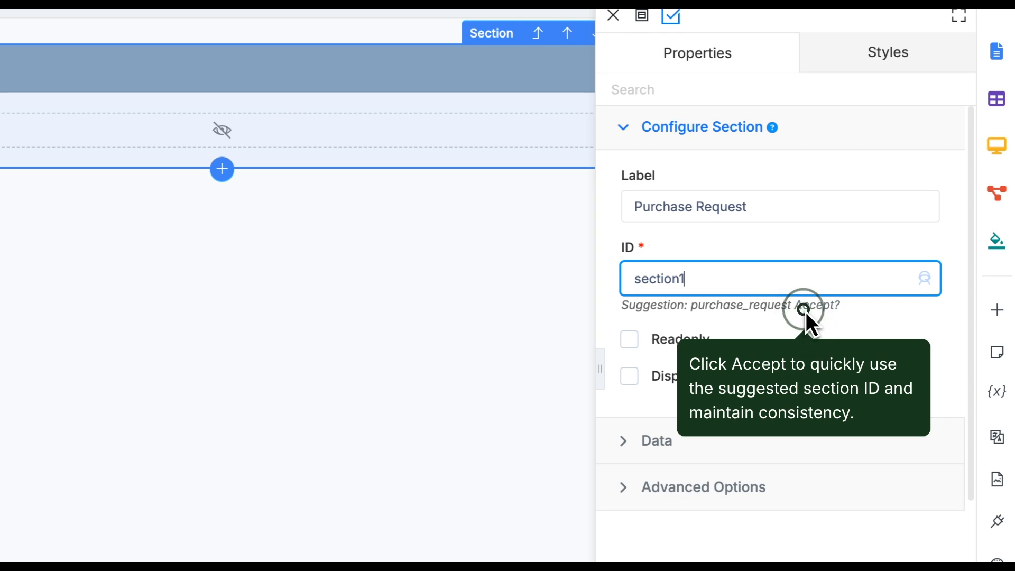
pyautogui.click(806, 312)
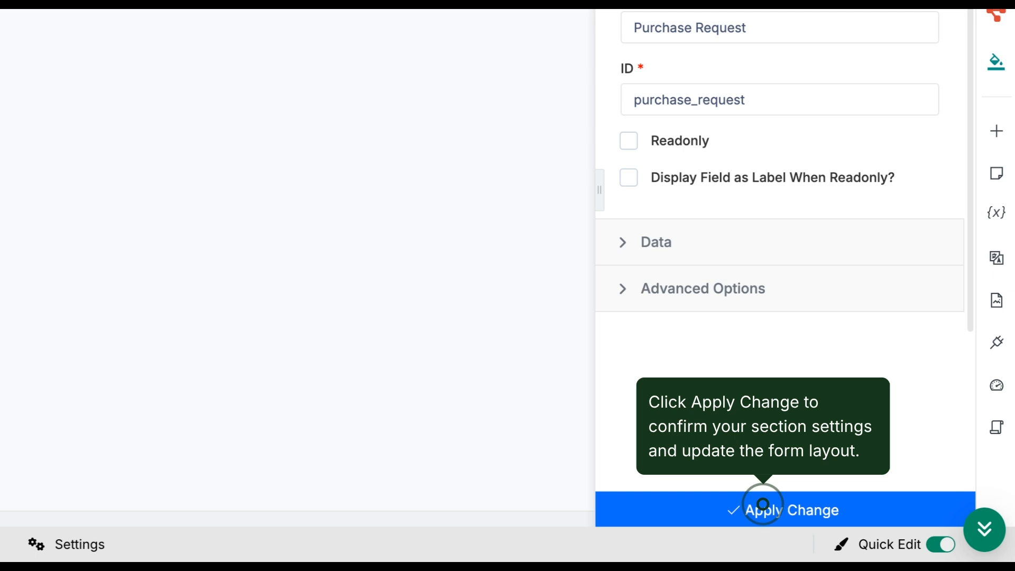
# Apply the section settings and place a Text Field inside the Purchase Request section
pyautogui.click(766, 509)
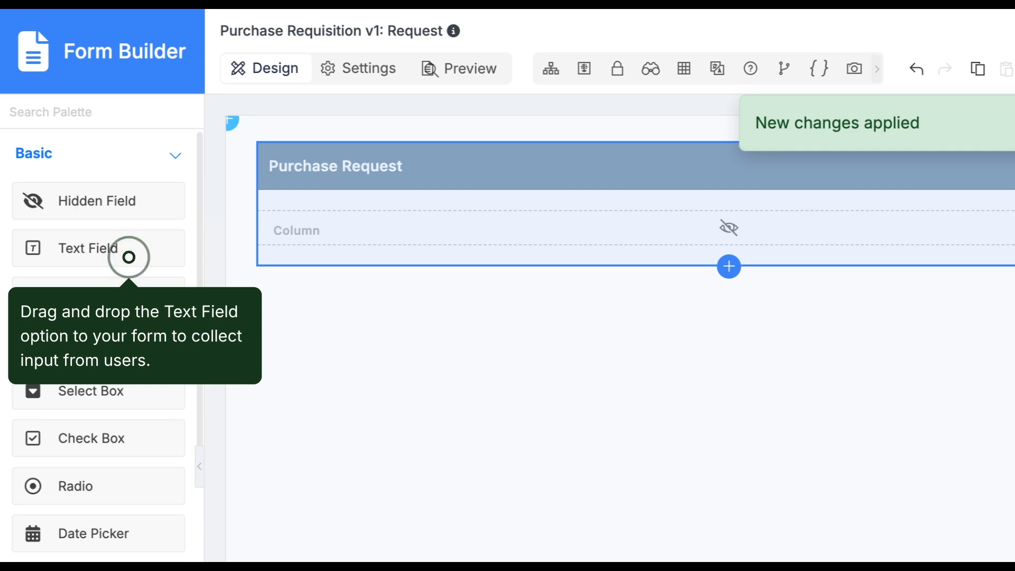
pyautogui.moveTo(131, 262); pyautogui.dragTo(338, 233)
pyautogui.moveTo(104, 358); pyautogui.dragTo(105, 354)
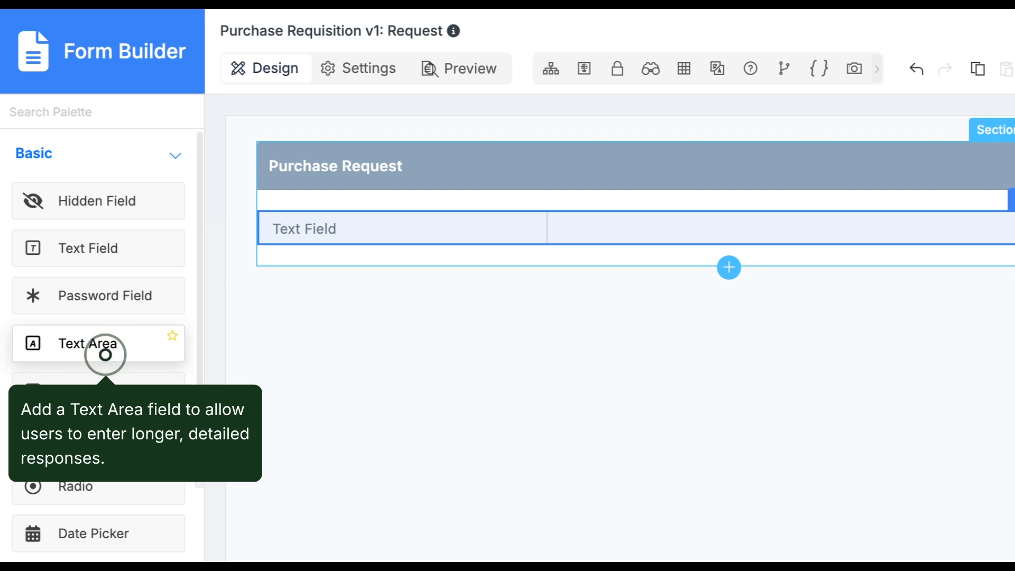
# Drop a Text Area and then a Date Picker beneath the Text Field
pyautogui.moveTo(108, 360); pyautogui.dragTo(379, 278)
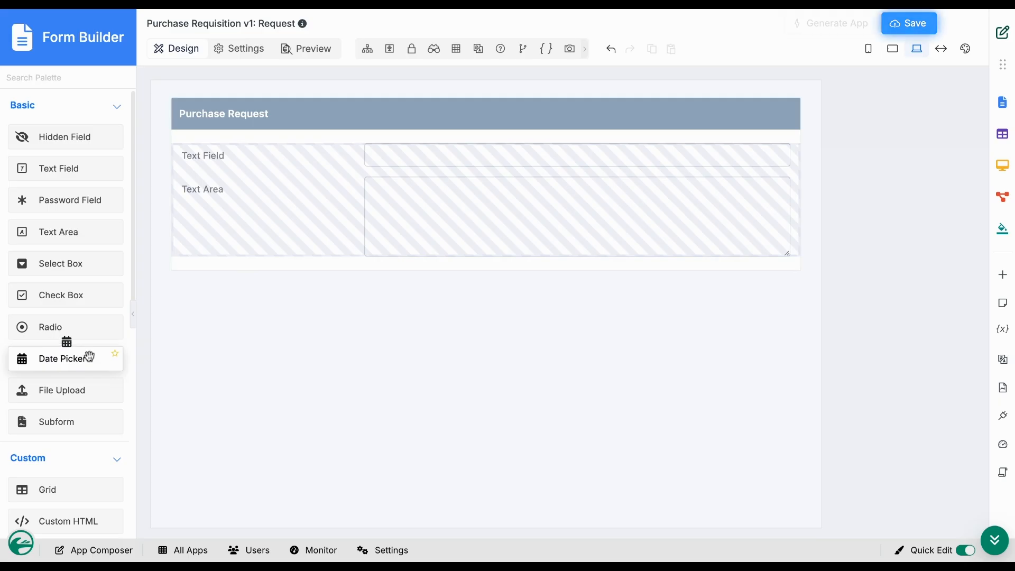
pyautogui.moveTo(132, 250); pyautogui.dragTo(382, 127)
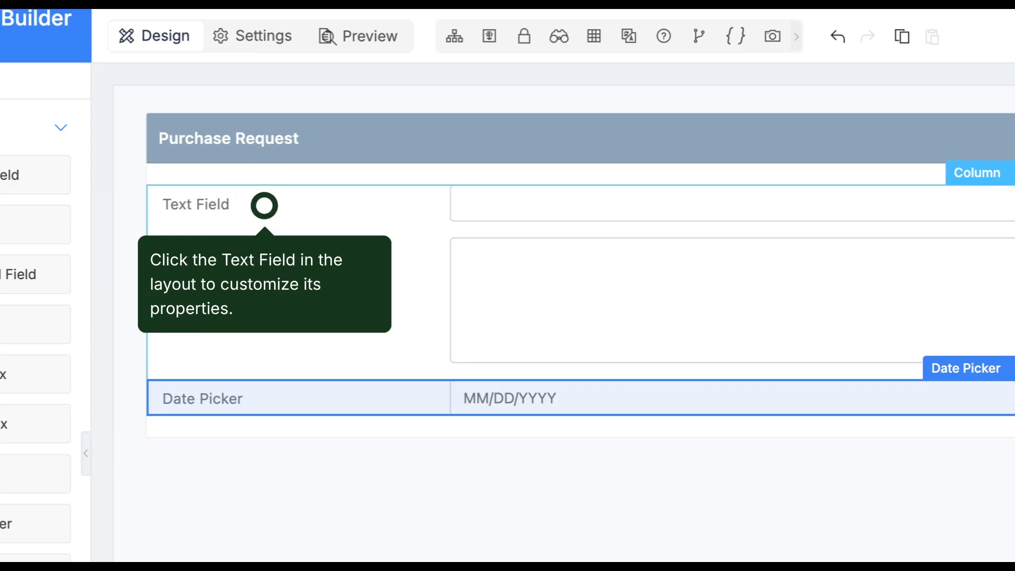
# Label the first text field 'Name' and accept its suggested ID 'name'
pyautogui.click(267, 214)
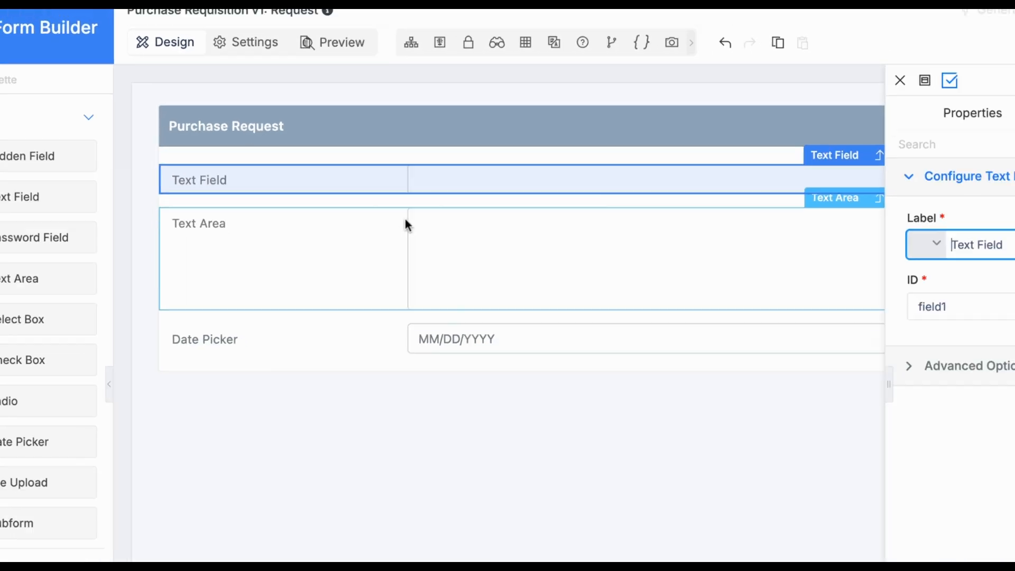
pyautogui.click(1011, 245)
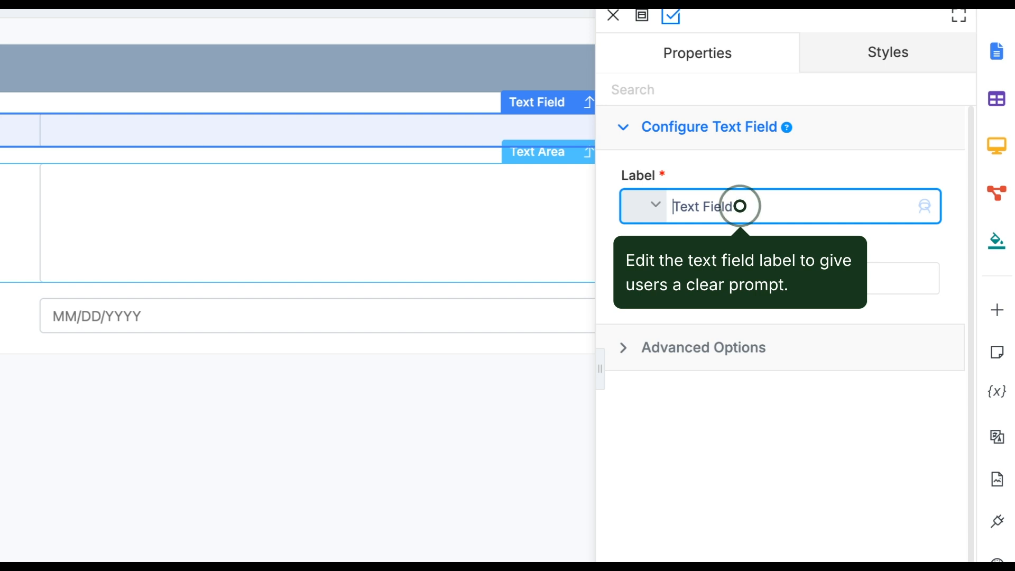
pyautogui.click(741, 207)
pyautogui.write('Name')
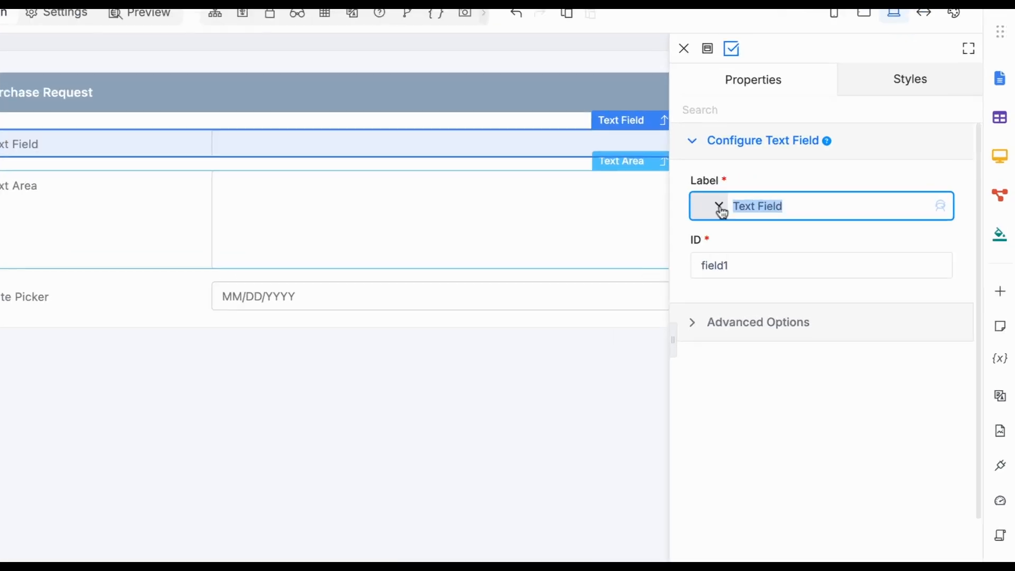
pyautogui.click(721, 275)
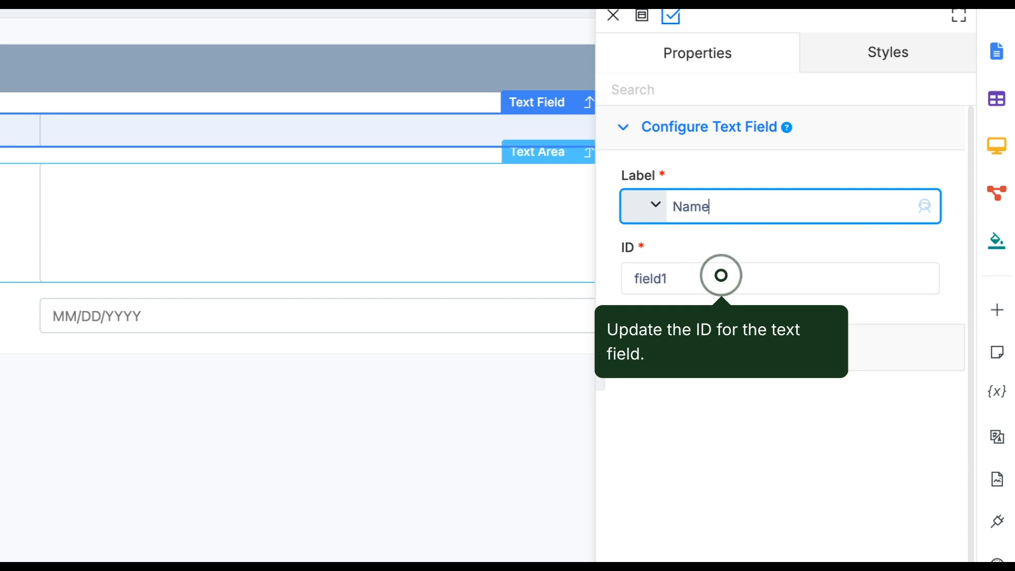
pyautogui.click(722, 277)
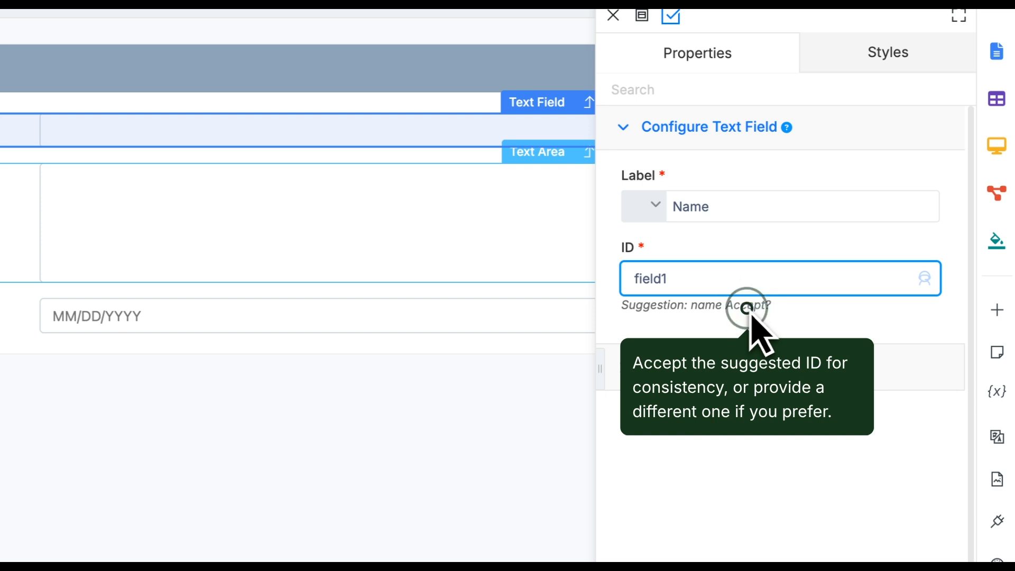
pyautogui.click(748, 307)
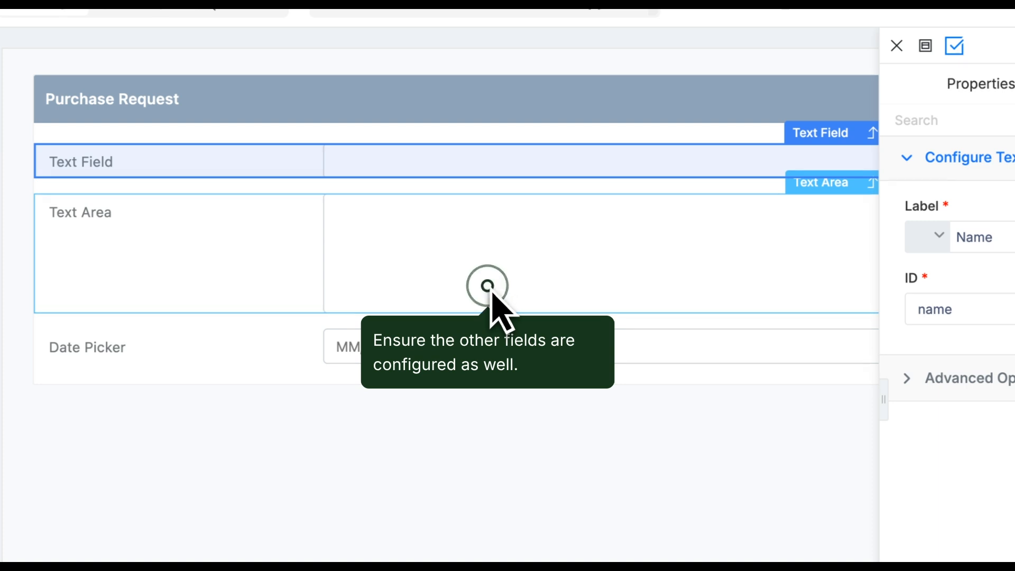
# Label the text area 'Reason' with ID 'reason', then select the Date Picker
pyautogui.click(492, 291)
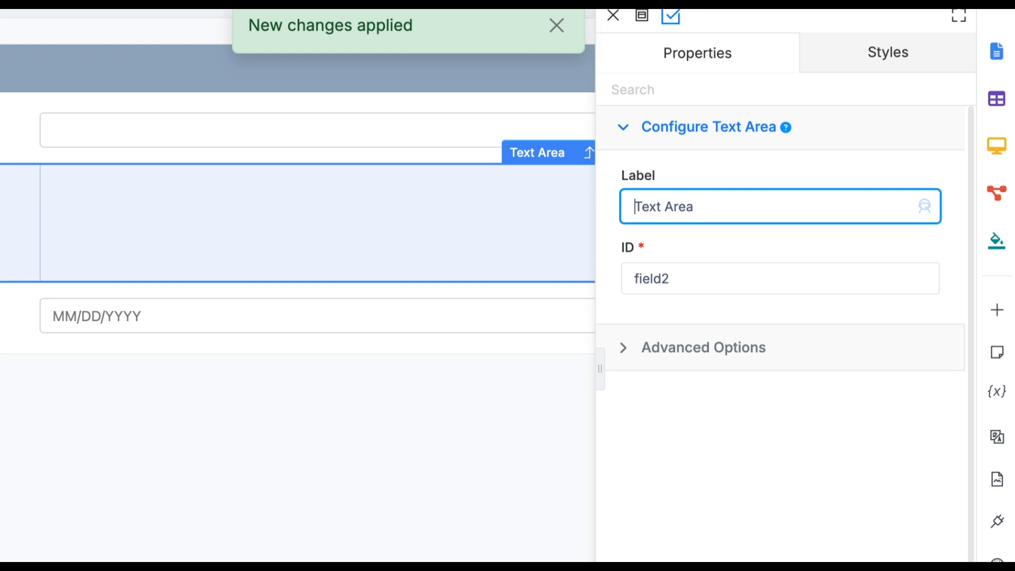
pyautogui.hotkey('ctrl', 'a')
pyautogui.write('Reason')
pyautogui.click(689, 278)
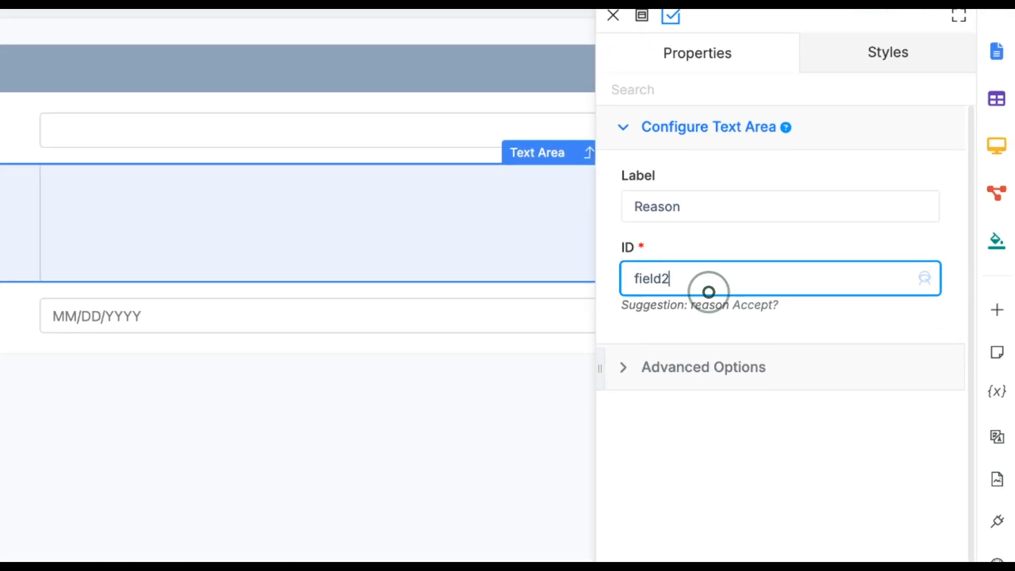
pyautogui.click(758, 309)
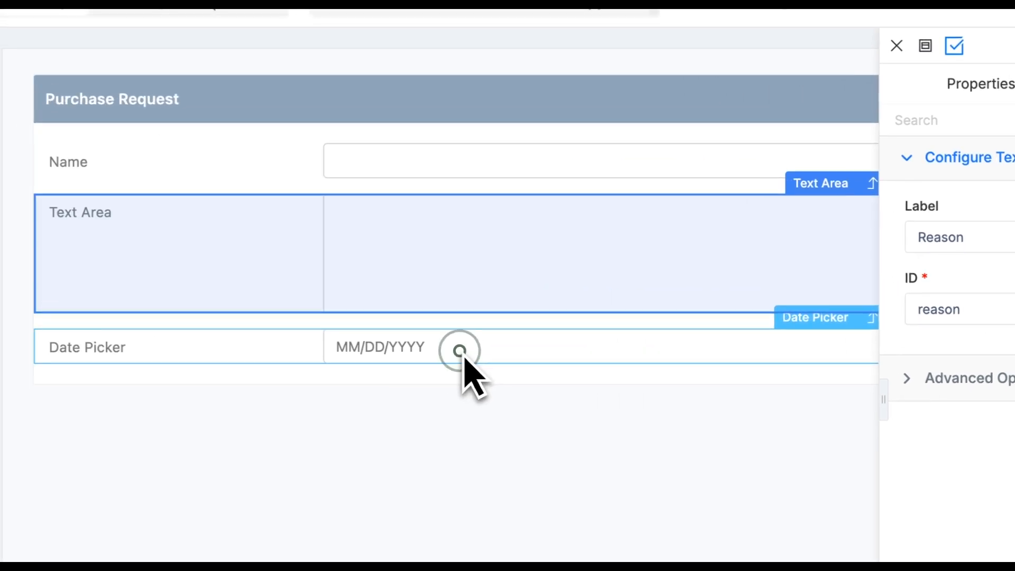
pyautogui.click(459, 351)
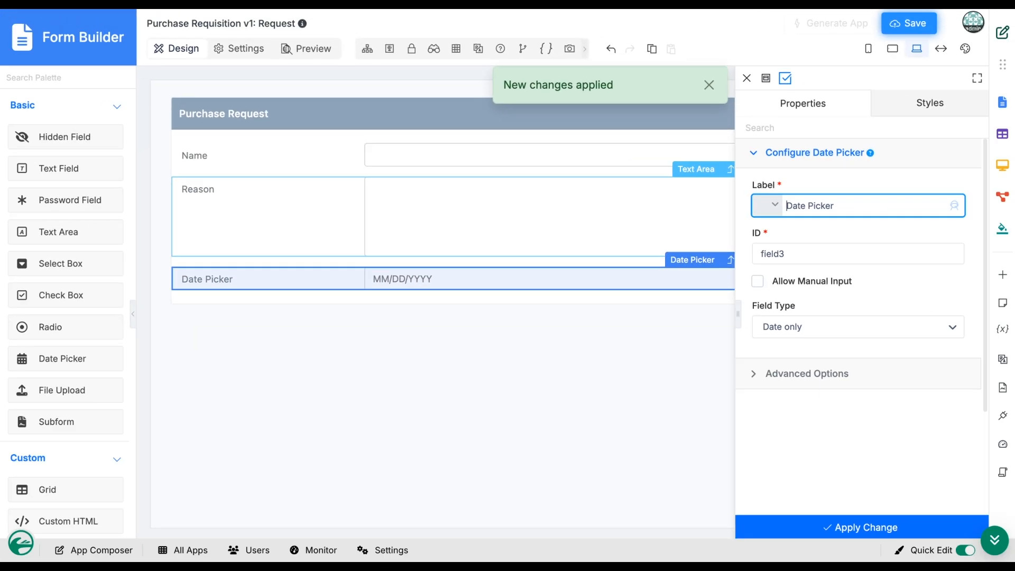
# Relabel the date picker 'Date Required', accept ID 'date_required', and apply the change
pyautogui.doubleClick(817, 206)
pyautogui.write('Required')
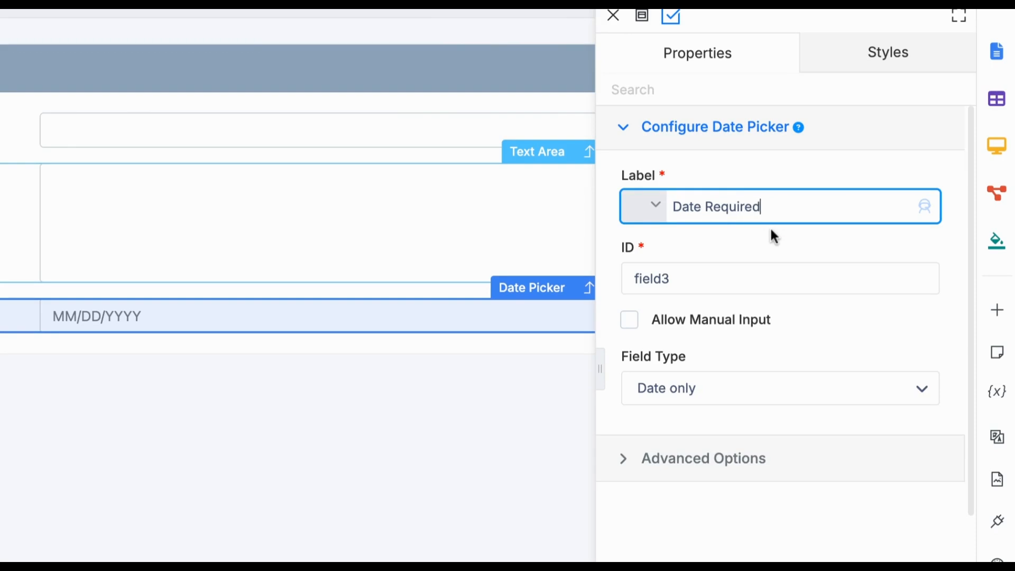
pyautogui.click(775, 270)
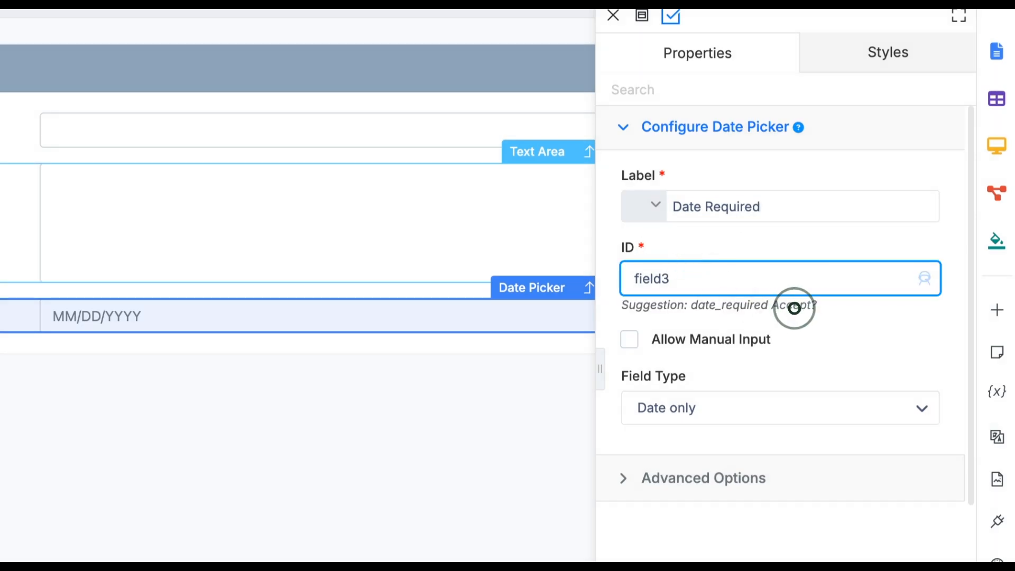
pyautogui.click(796, 307)
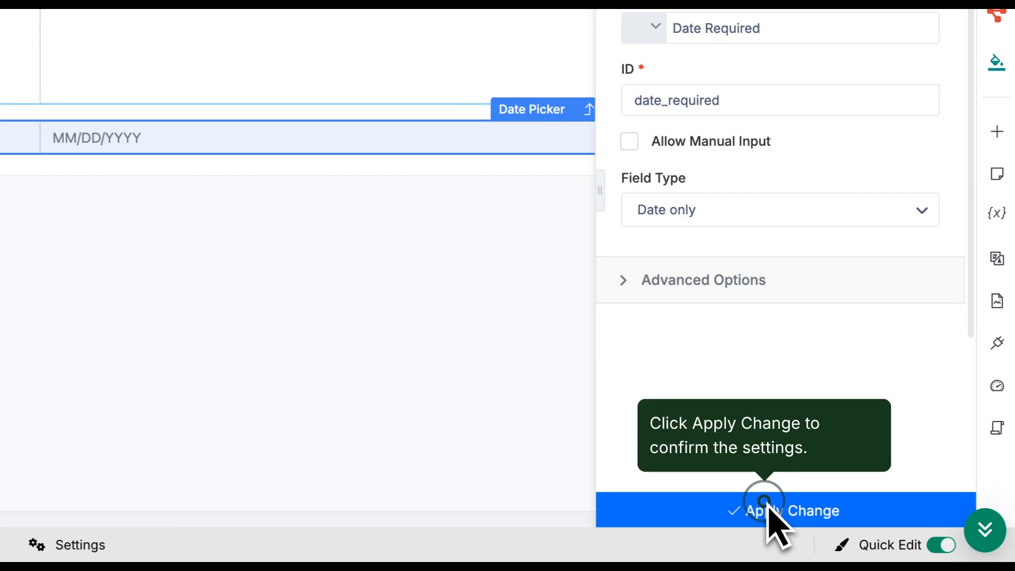
pyautogui.click(767, 509)
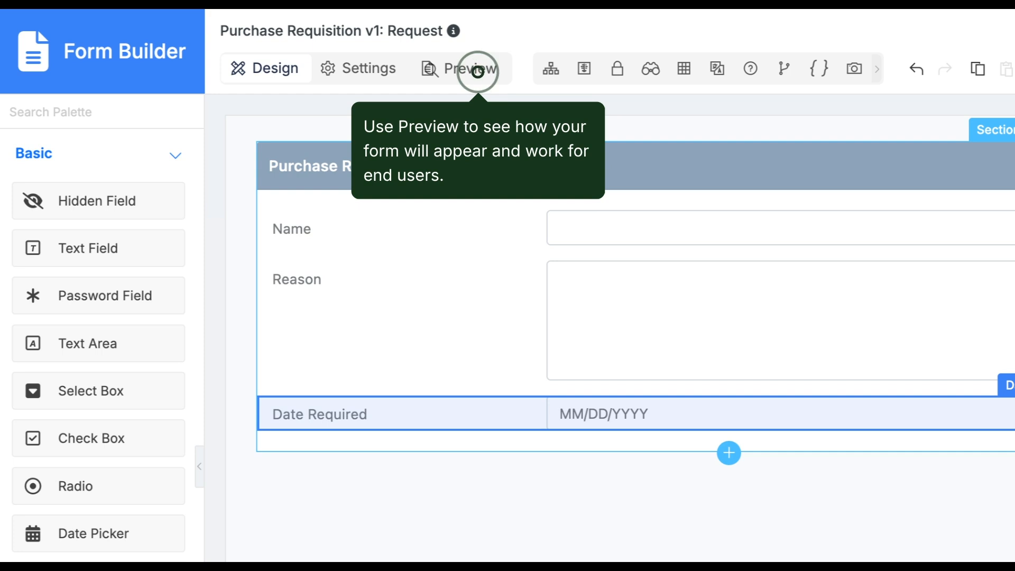
# Switch to Preview to see the Request form as end users would
pyautogui.click(479, 75)
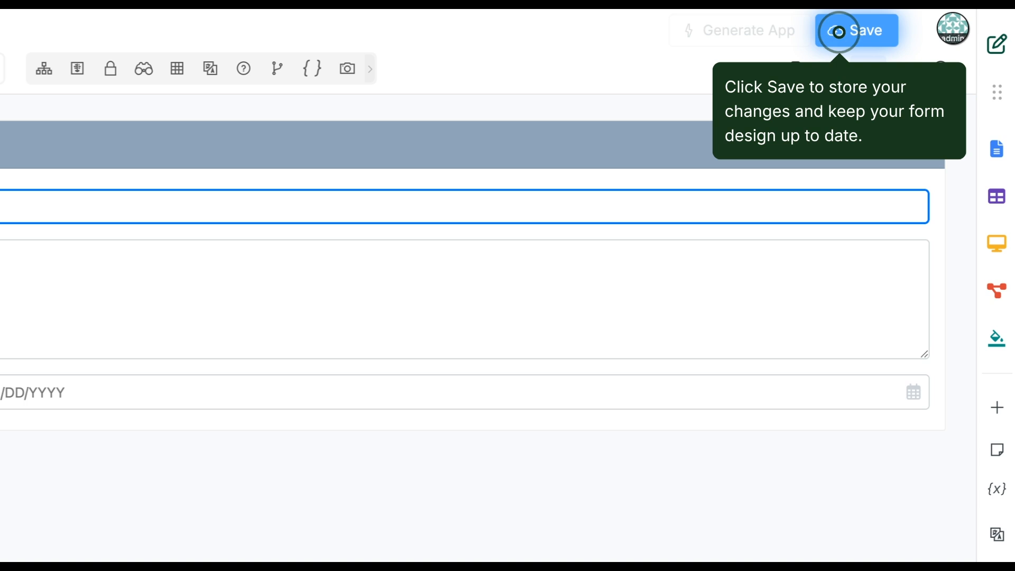
# Save the Request form with its Name, Reason and Date Required fields
pyautogui.click(841, 34)
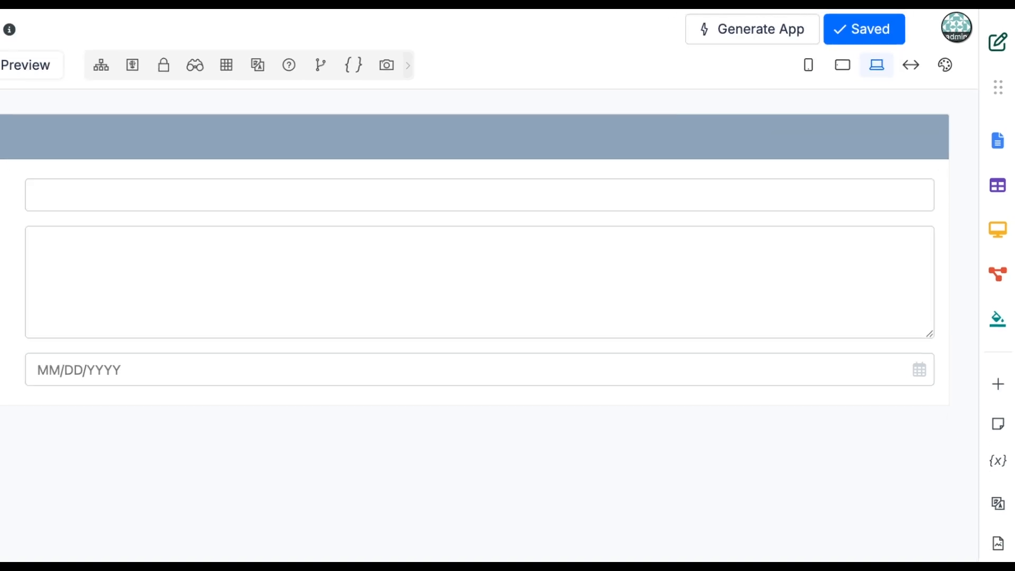